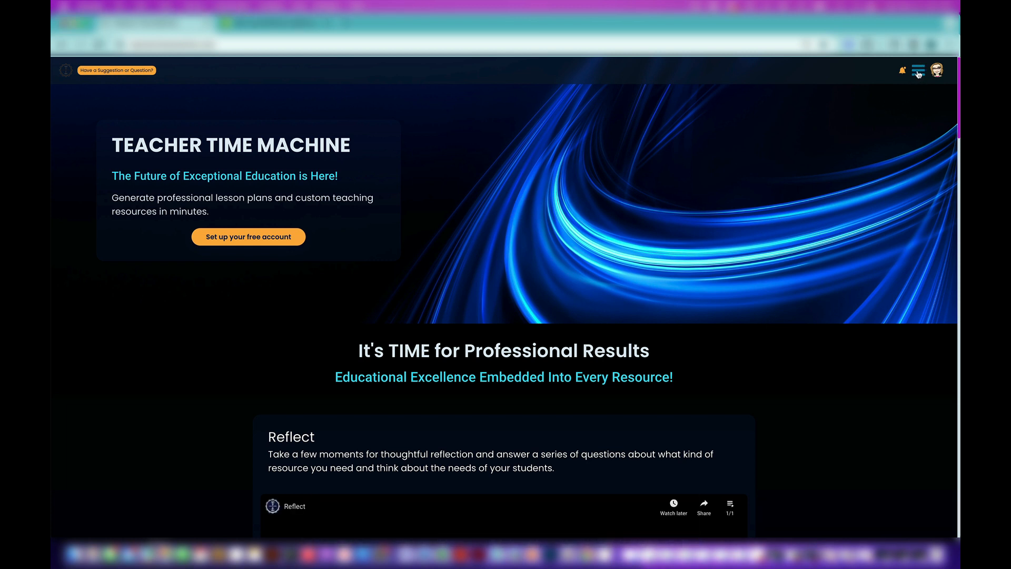
- Go to the Creation Zone and start a new Story Time Zone resource
{"action": "left_click", "coordinate": [918, 71]}
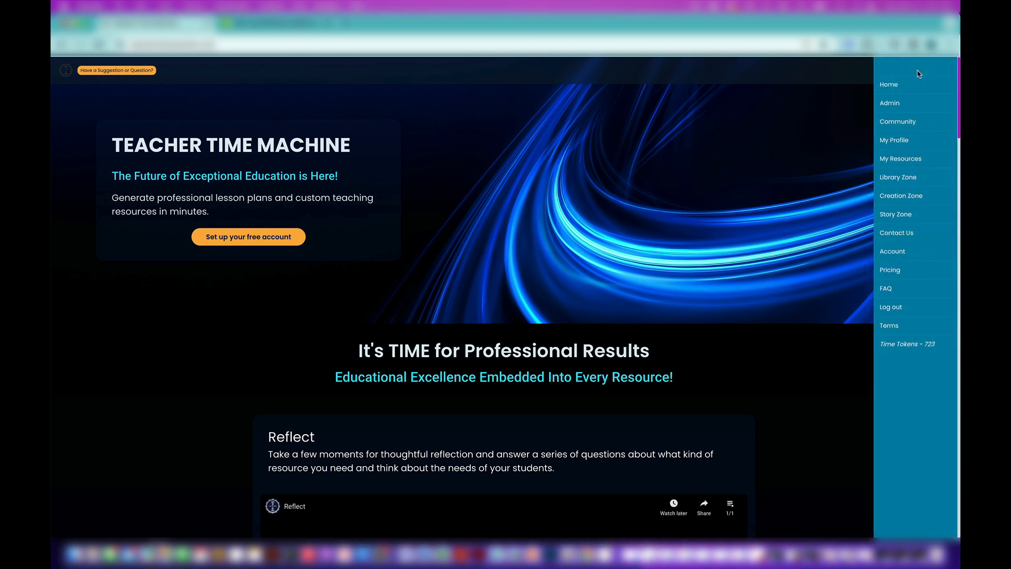
{"action": "left_click", "coordinate": [883, 198]}
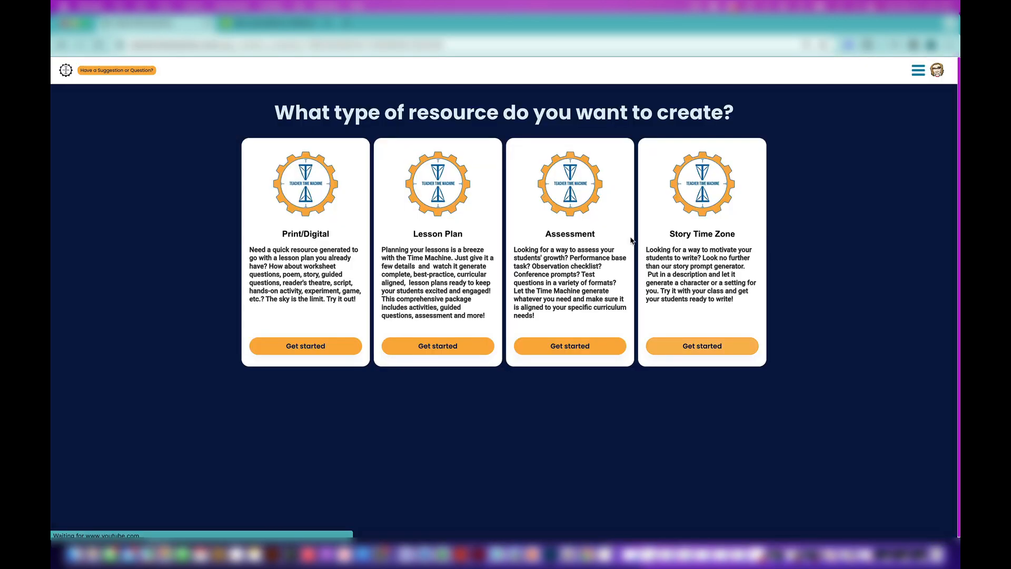
{"action": "left_click", "coordinate": [698, 349]}
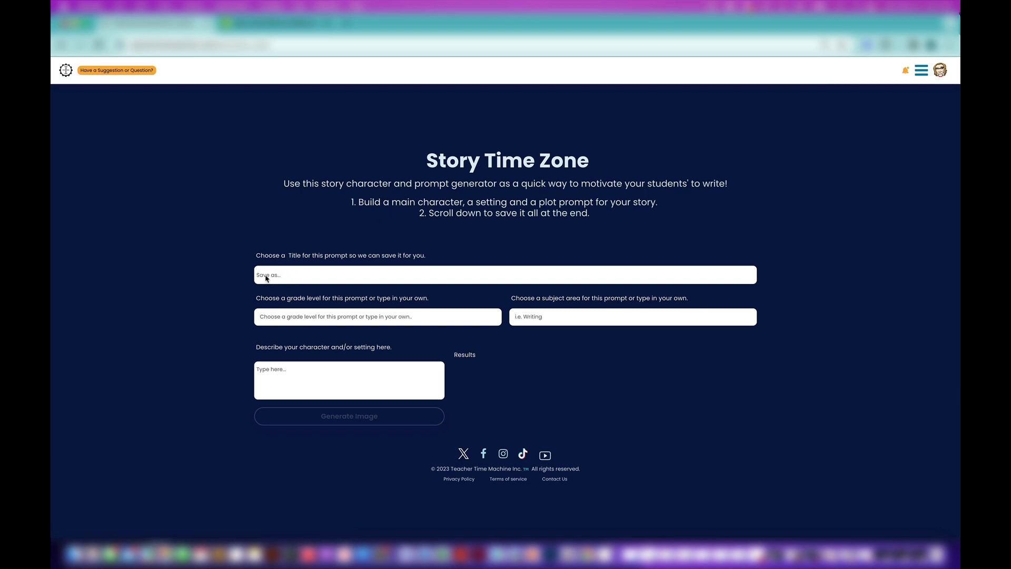
- Set the prompt's grade level to Grade 4 and its subject area to English Language Arts
{"action": "left_click", "coordinate": [273, 317]}
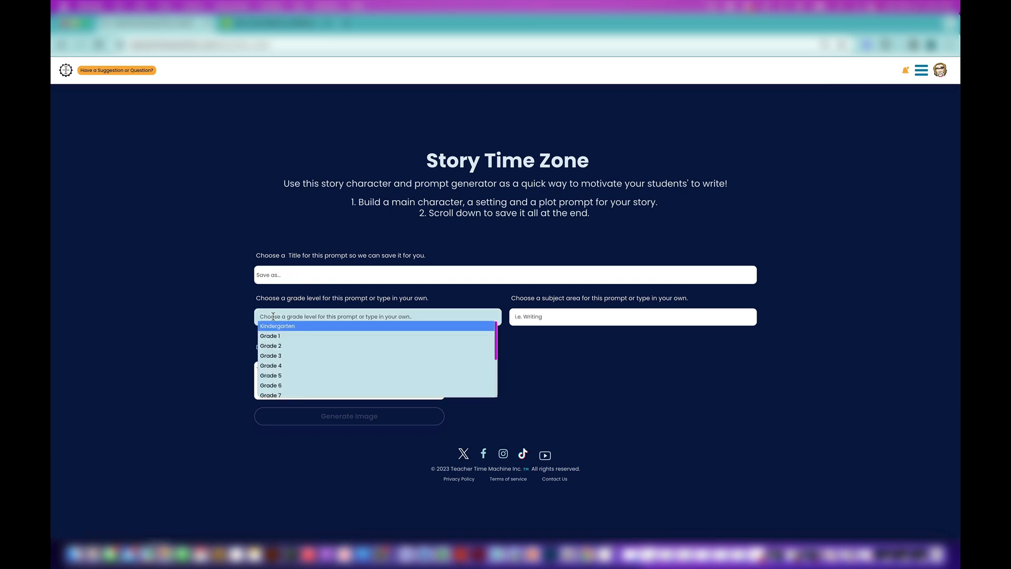
{"action": "left_click", "coordinate": [273, 369]}
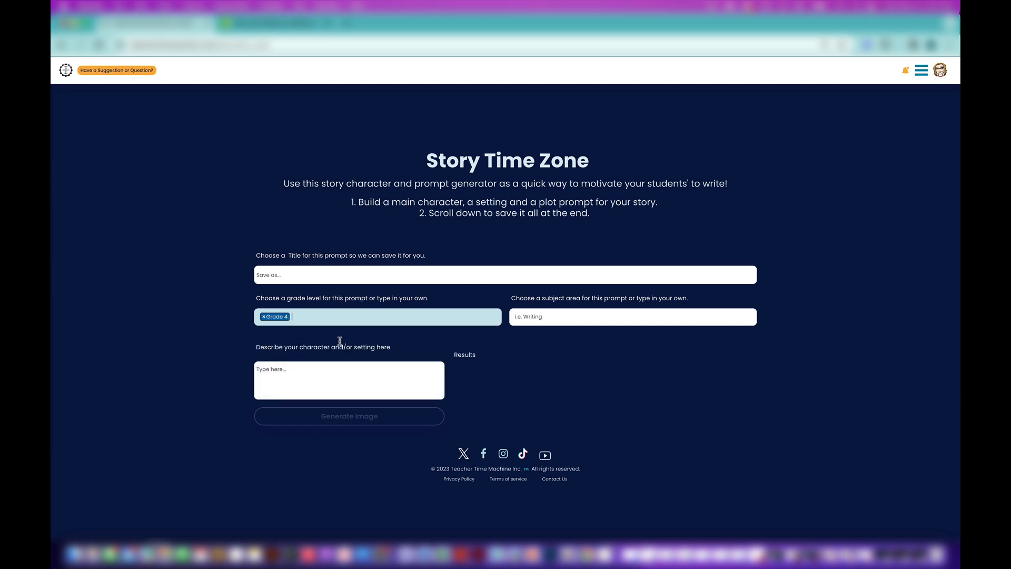
{"action": "left_click", "coordinate": [529, 315]}
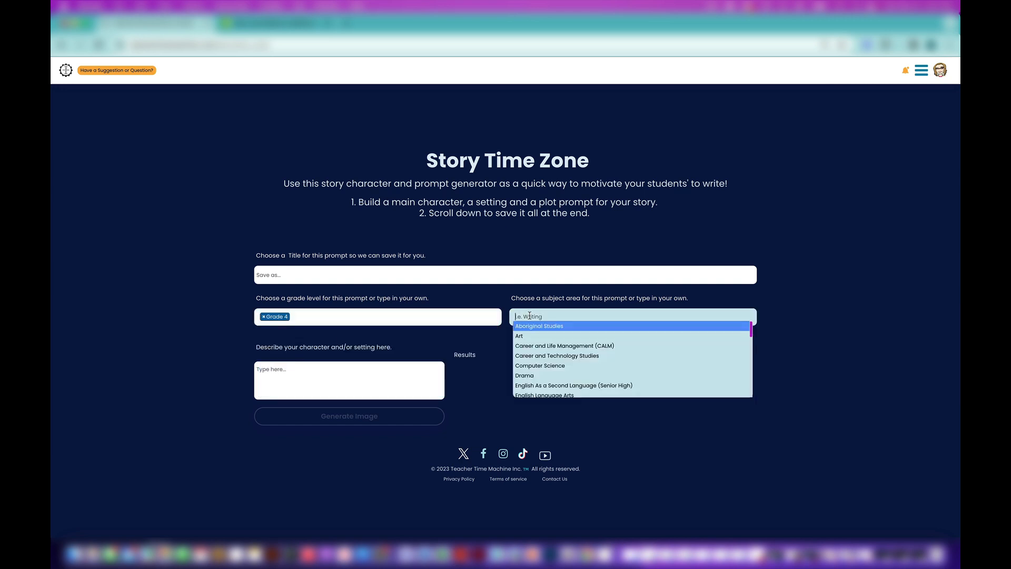
{"action": "left_click", "coordinate": [532, 396]}
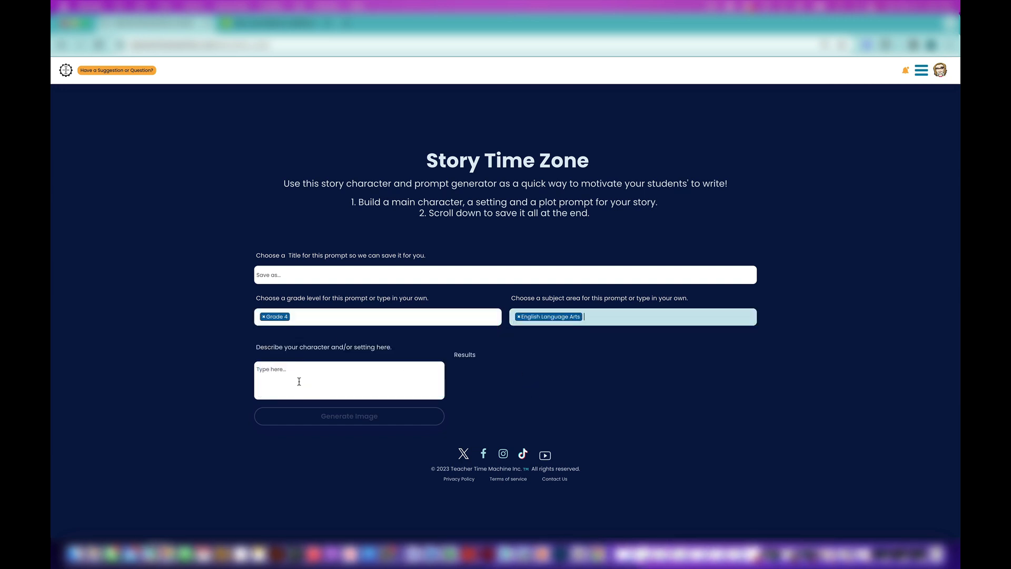
- Enter the character description "A boy who sets a goal to run in a marathon."
{"action": "left_click", "coordinate": [270, 369]}
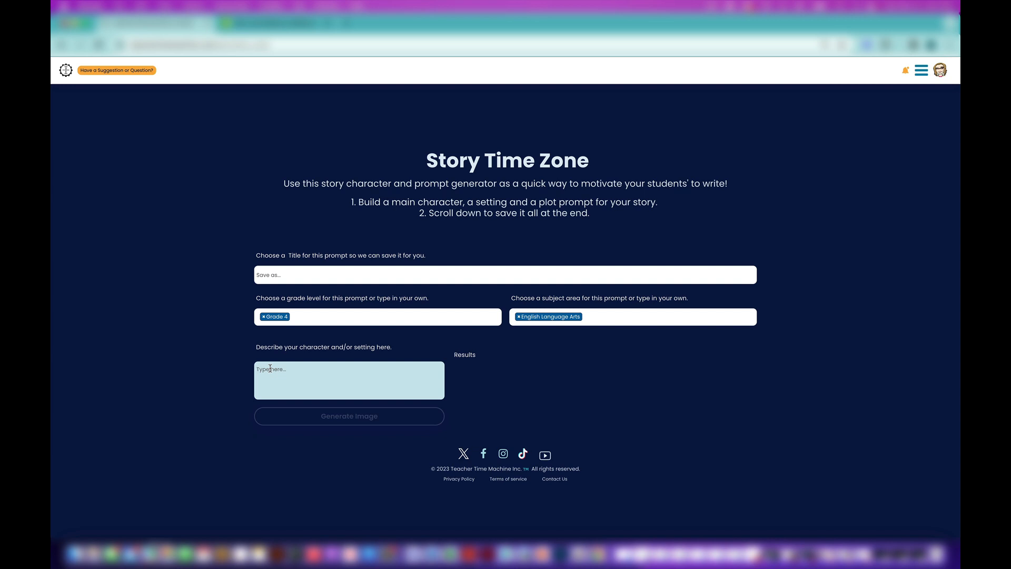
{"action": "type", "text": "A"}
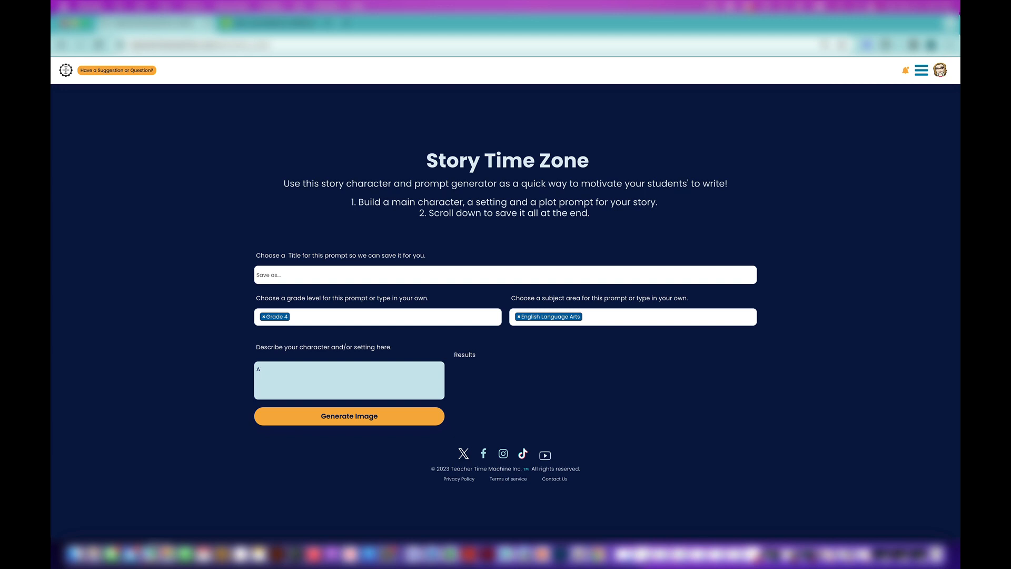
{"action": "type", "text": "b boy who "}
{"action": "type", "text": "sets a go"}
{"action": "type", "text": "al to "}
{"action": "type", "text": "run"}
{"action": "type", "text": " in"}
{"action": "type", "text": " th"}
{"action": "type", "text": " a mar"}
{"action": "type", "text": "athon"}
{"action": "type", "text": "."}
{"action": "left_click", "coordinate": [344, 417]}
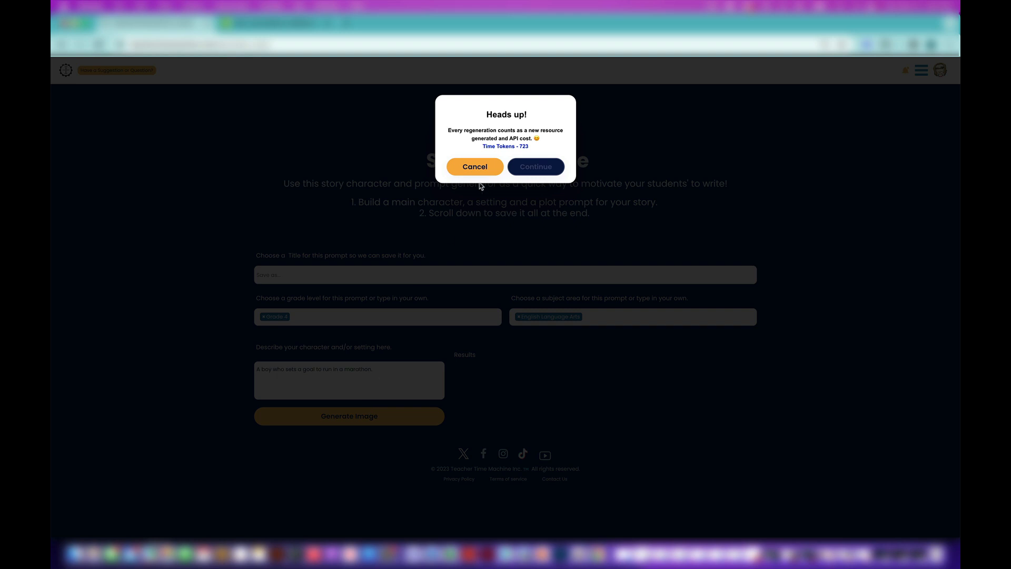
{"action": "left_click", "coordinate": [472, 173]}
- Title the prompt "The Boy Who Wanted to Run in a Marathon" and generate the character image
{"action": "left_click", "coordinate": [266, 276]}
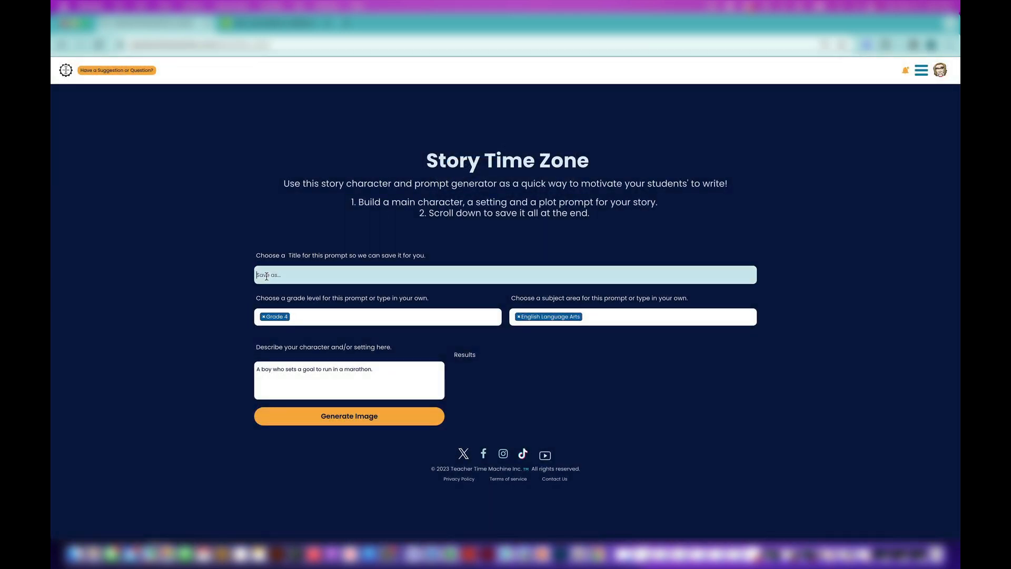
{"action": "type", "text": "The Boy"}
{"action": "type", "text": " Who"}
{"action": "type", "text": " Wa"}
{"action": "type", "text": " Wanted to"}
{"action": "type", "text": " Run"}
{"action": "type", "text": " in a"}
{"action": "type", "text": " Mar"}
{"action": "type", "text": "athone"}
{"action": "left_click", "coordinate": [350, 416]}
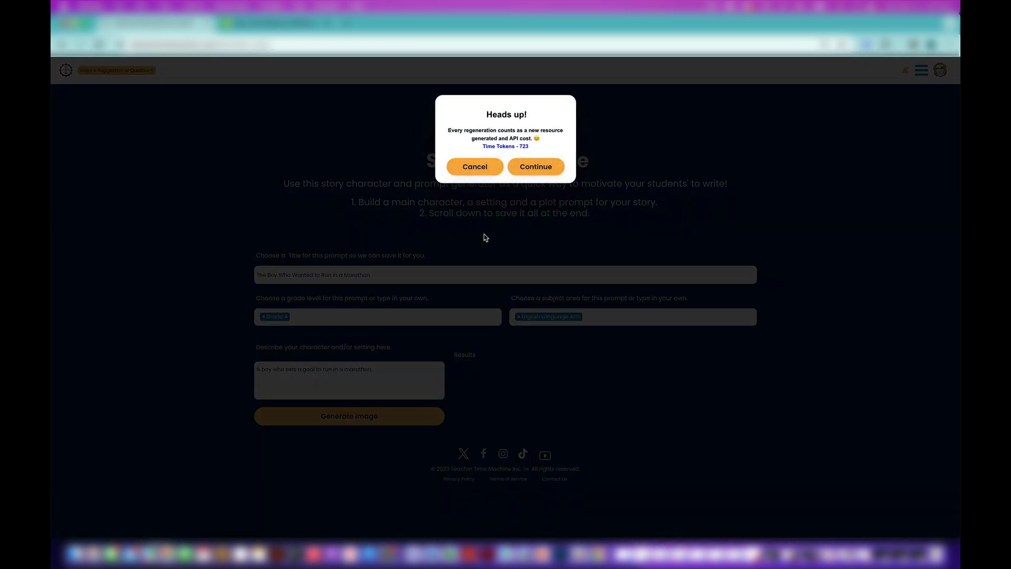
{"action": "left_click", "coordinate": [541, 167]}
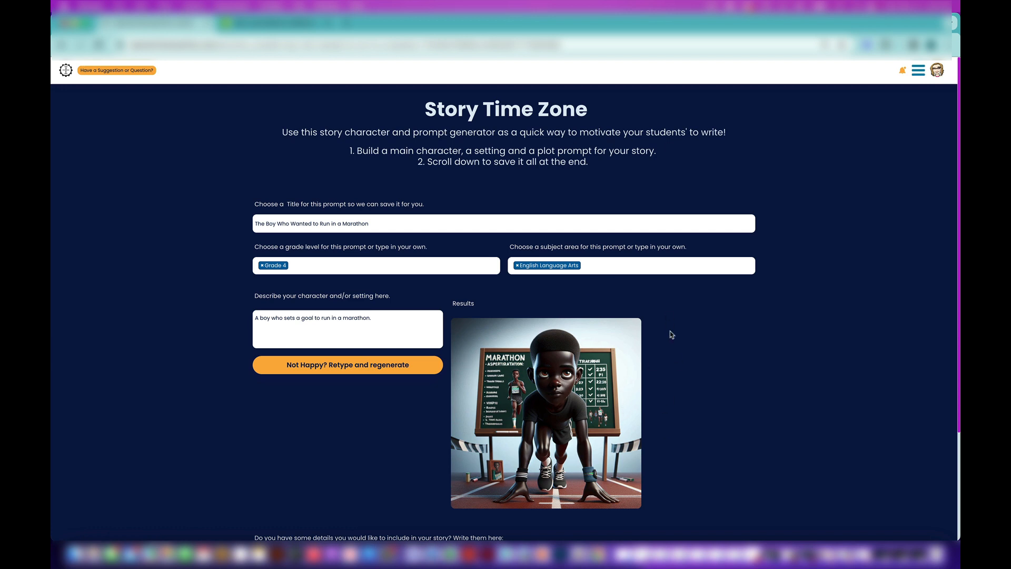
- Add the story detail "The boy doesn't have enough money for a marathon coach"
{"action": "scroll", "coordinate": [574, 416], "scroll_direction": "down", "scroll_amount": 2}
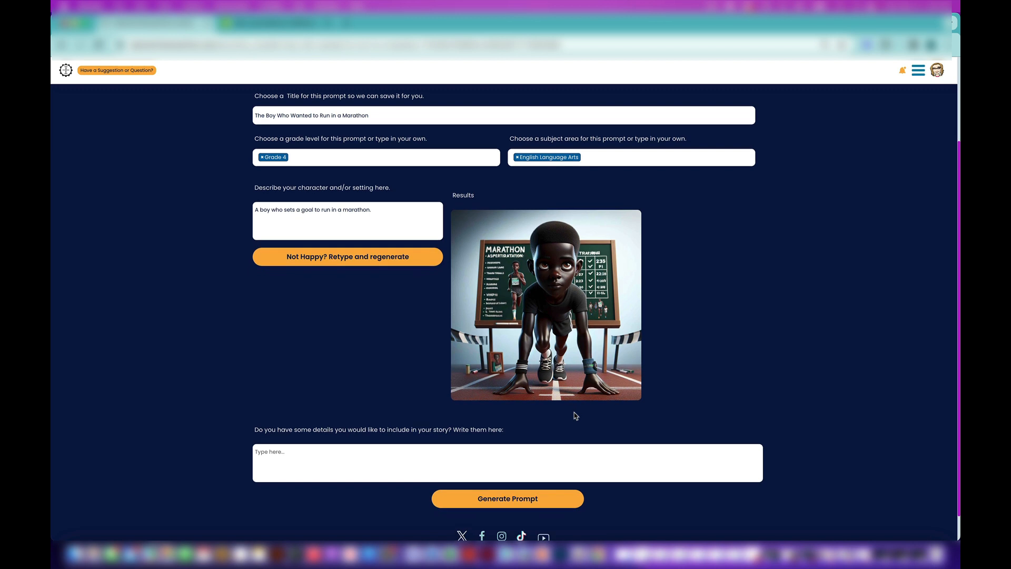
{"action": "left_click", "coordinate": [267, 452]}
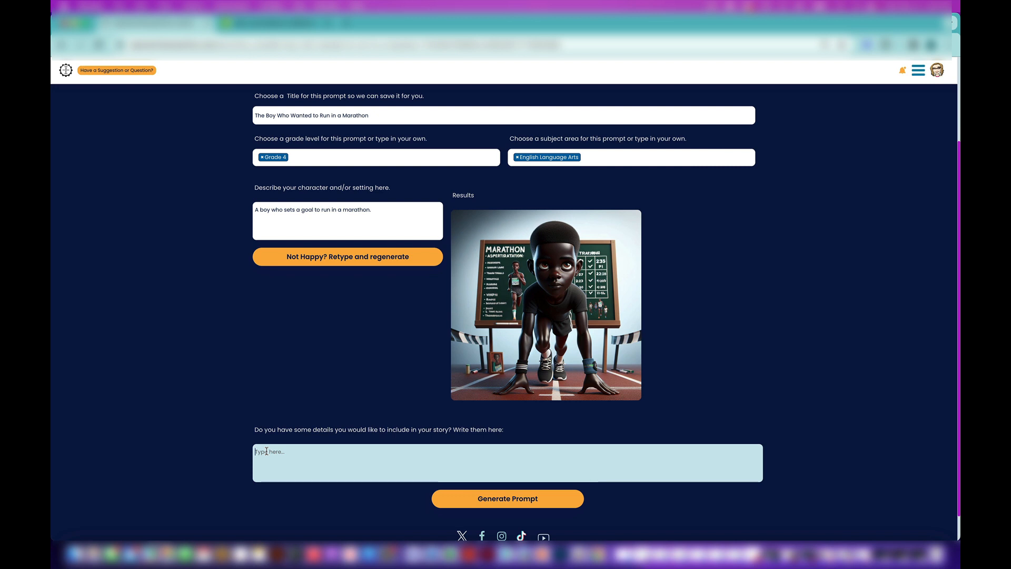
{"action": "type", "text": "But"}
{"action": "key", "text": "BackSpace"}
{"action": "key", "text": "BackSpace"}
{"action": "key", "text": "BackSpace"}
{"action": "type", "text": "The boy doesn't have"}
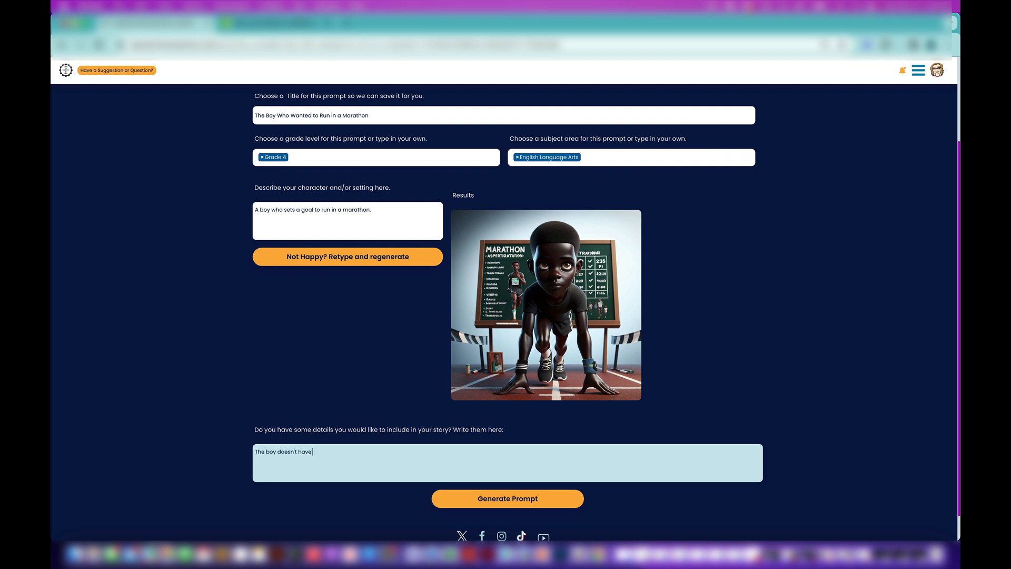
{"action": "type", "text": " enough money for a coa"}
{"action": "key", "text": "BackSpace"}
{"action": "type", "text": "marathon coach"}
- Generate the story prompt from the added detail and save the finished resource as a PDF
{"action": "left_click", "coordinate": [486, 500]}
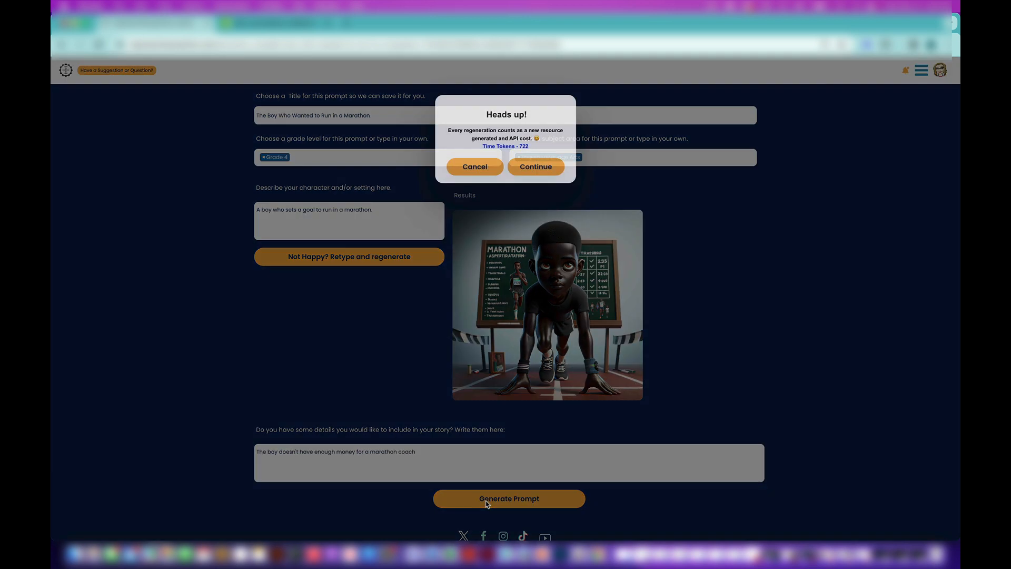
{"action": "left_click", "coordinate": [536, 166]}
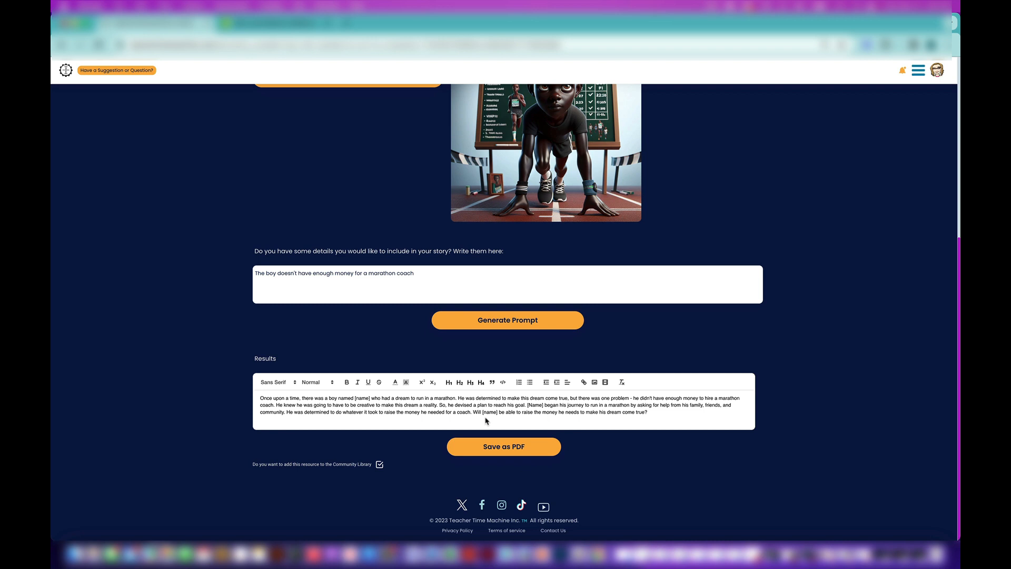
{"action": "left_click", "coordinate": [512, 451]}
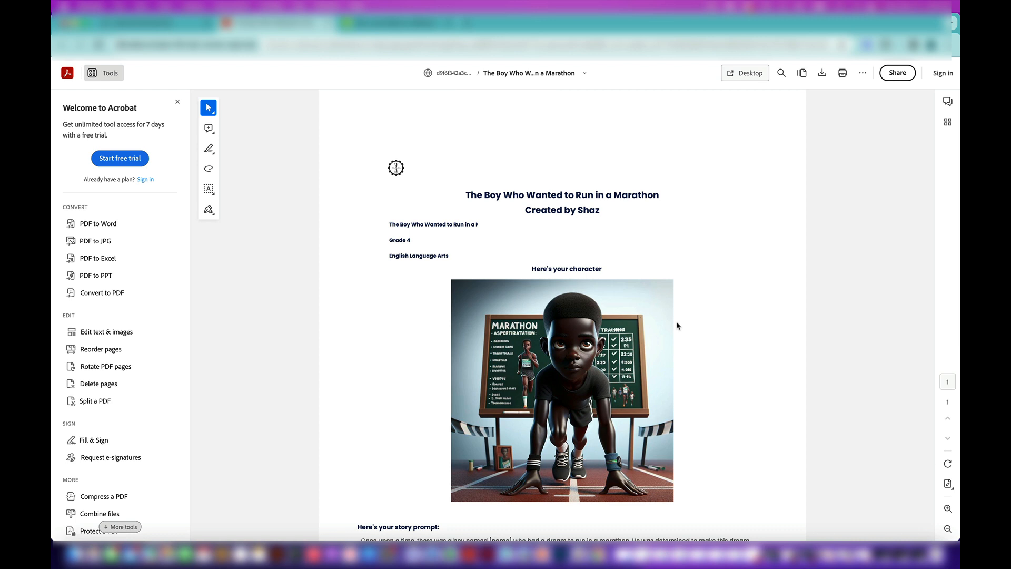
{"action": "left_click", "coordinate": [711, 9]}
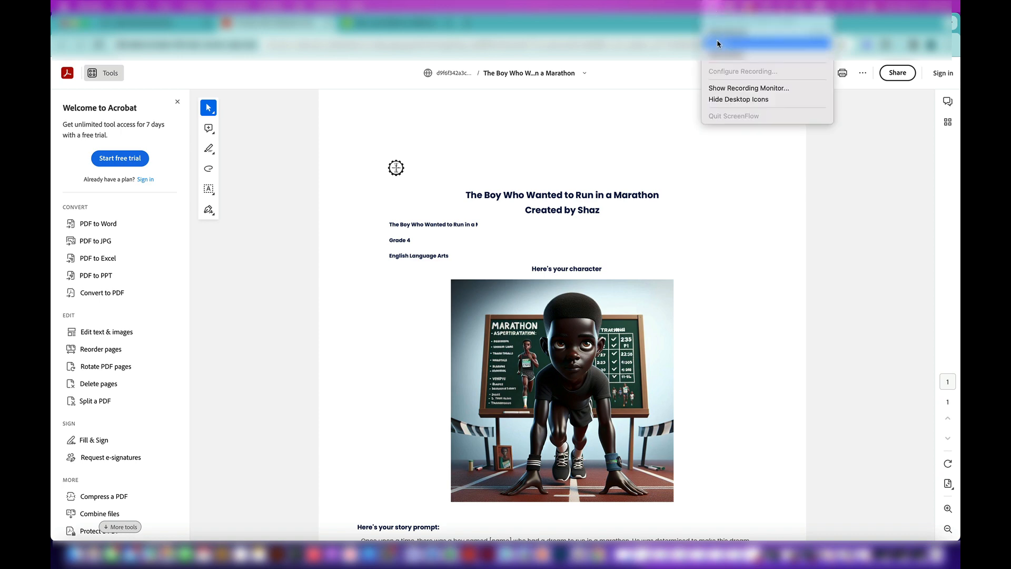